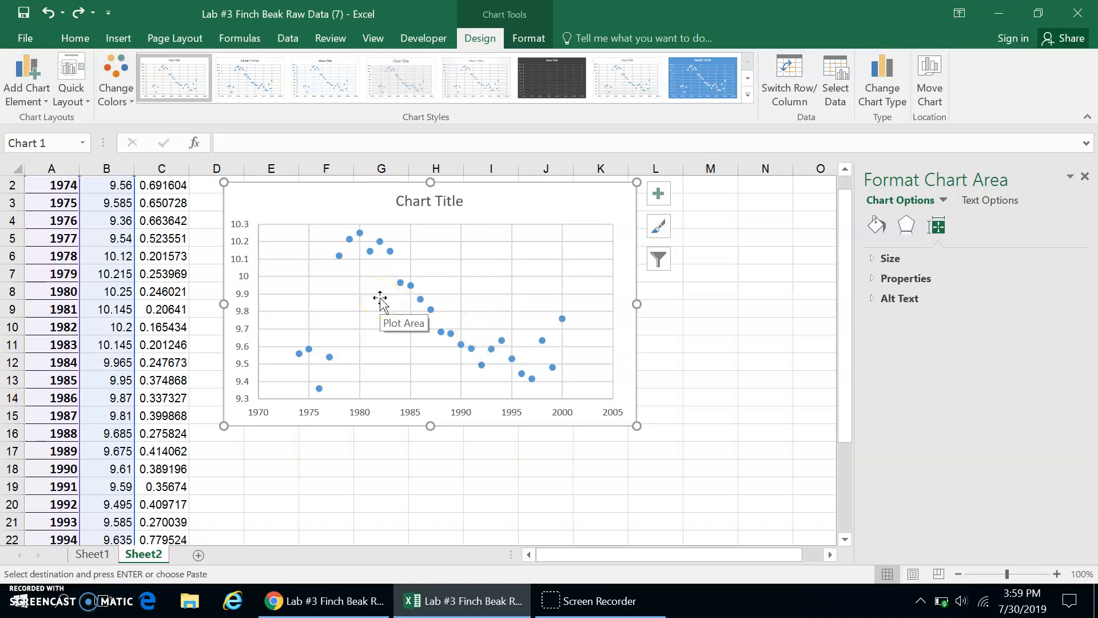
{"action": "left_click", "coordinate": [150, 183]}
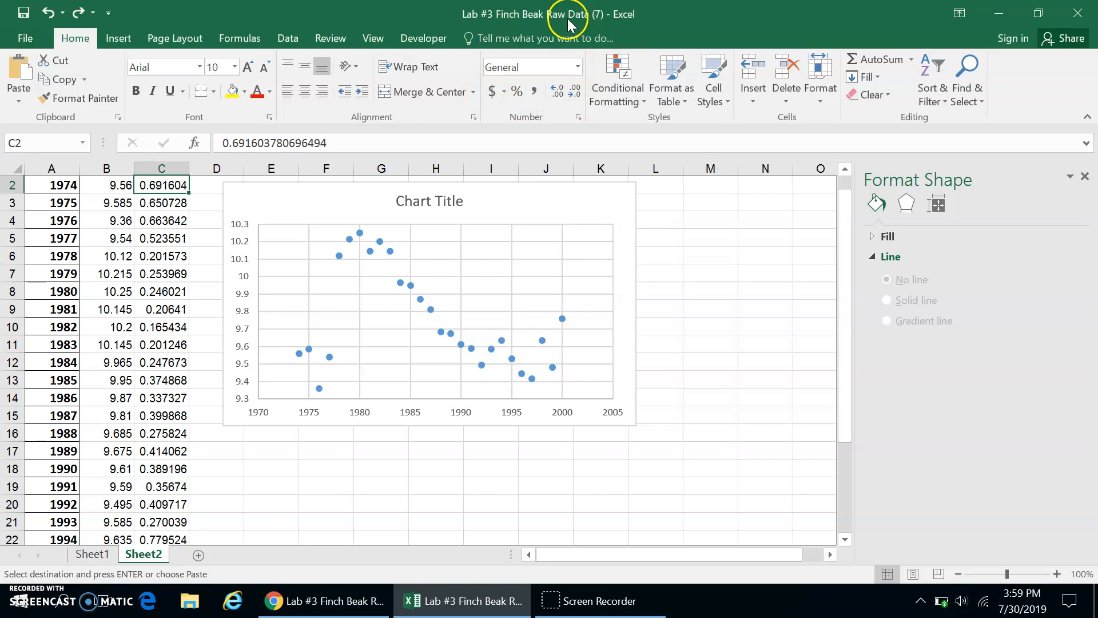
{"action": "left_click", "coordinate": [582, 213]}
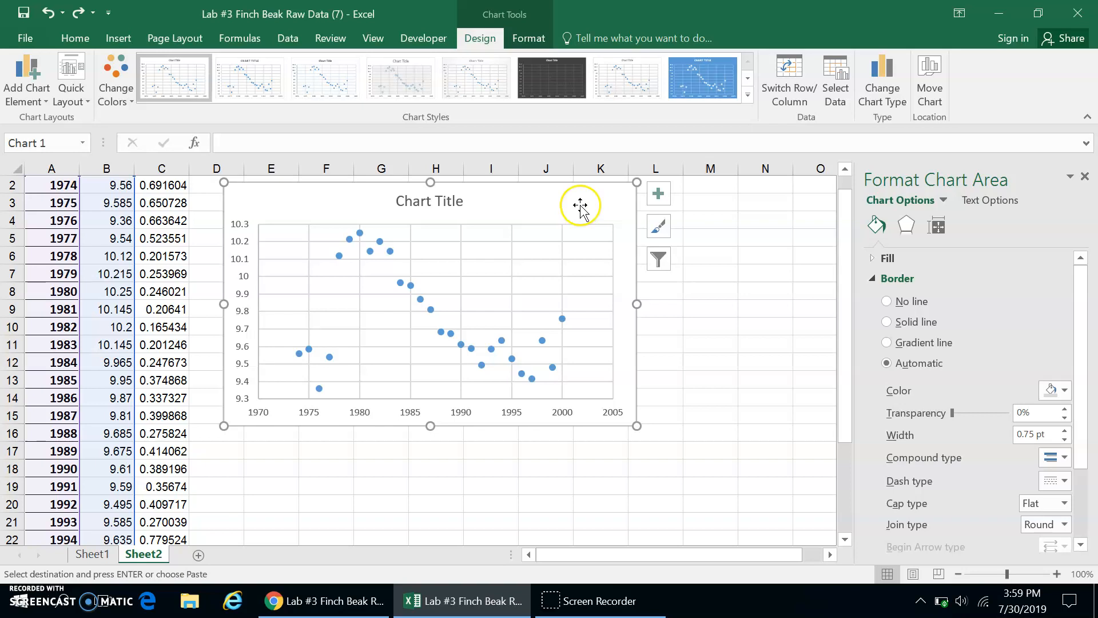
{"action": "left_click", "coordinate": [531, 43]}
{"action": "left_click", "coordinate": [496, 43]}
{"action": "left_click", "coordinate": [523, 43]}
{"action": "left_click", "coordinate": [511, 42]}
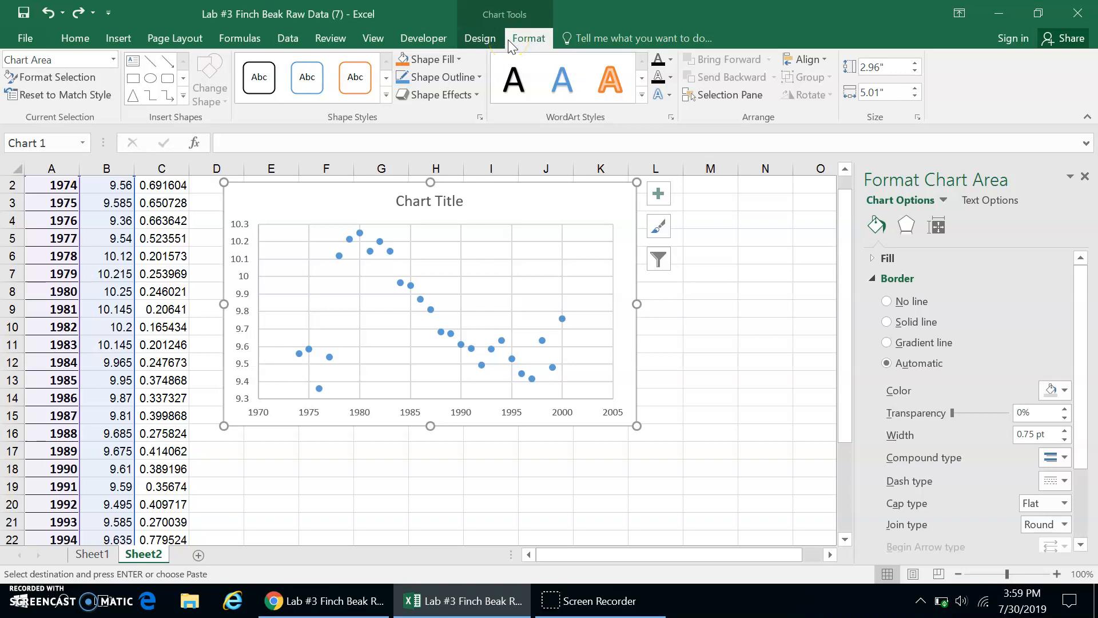
{"action": "left_click", "coordinate": [474, 41]}
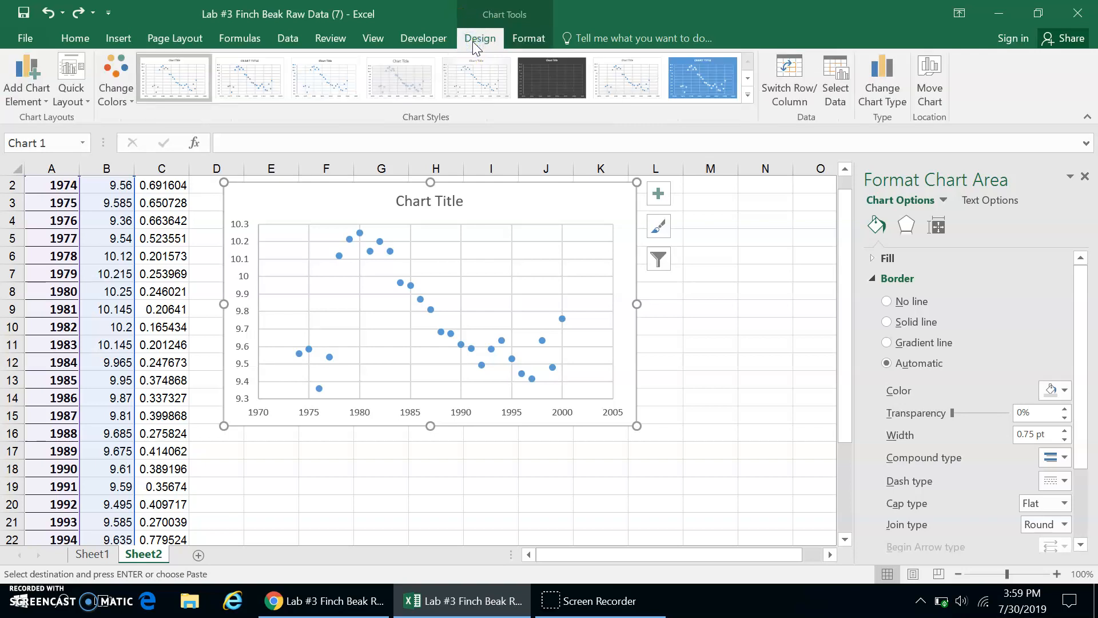
Step: Add error bars to the scatter chart through the detailed error bar options
{"action": "left_click", "coordinate": [50, 102]}
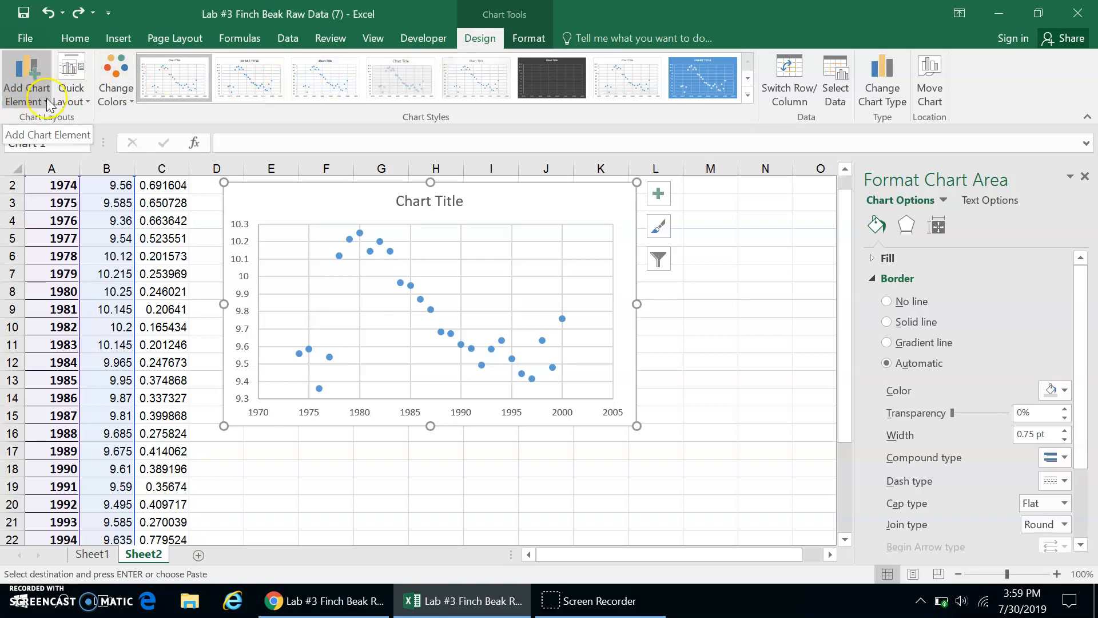
{"action": "left_click", "coordinate": [47, 102]}
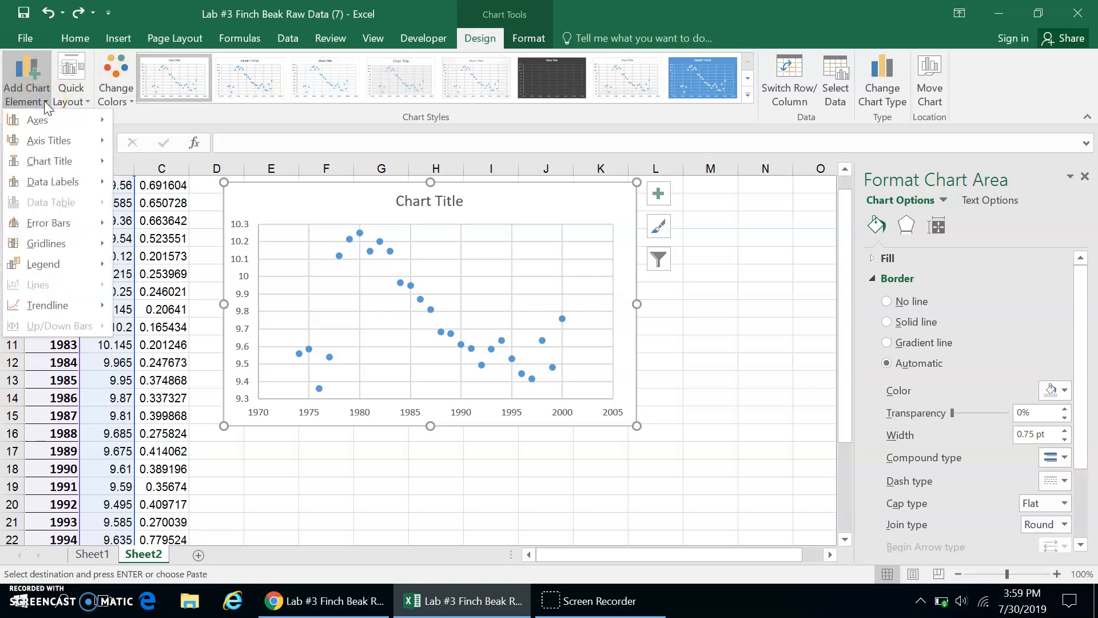
{"action": "left_click", "coordinate": [75, 227]}
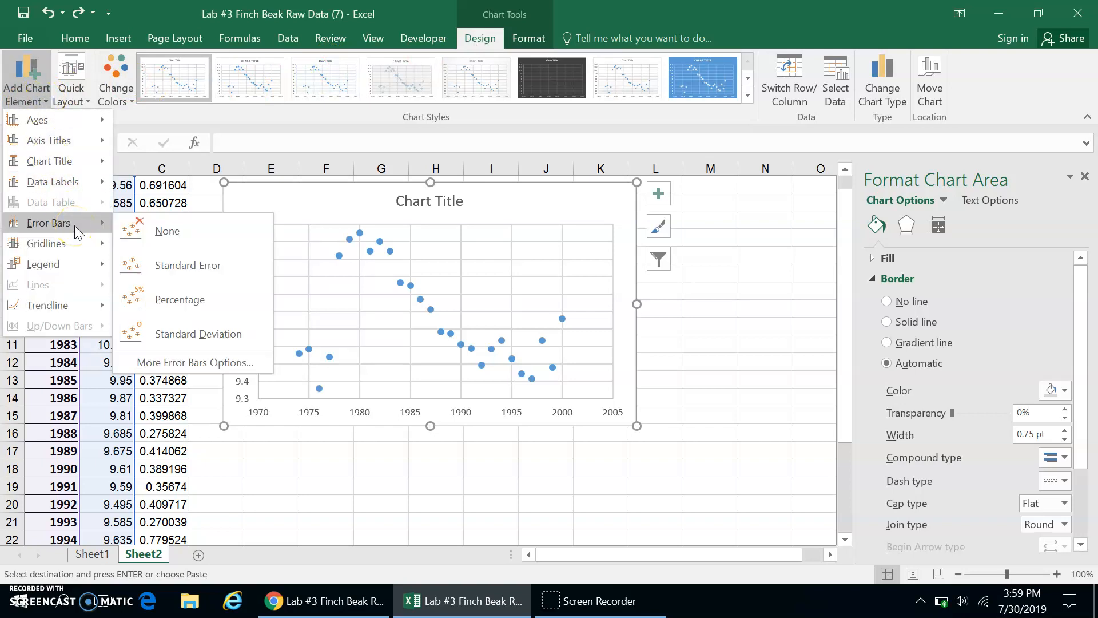
{"action": "left_click", "coordinate": [260, 276]}
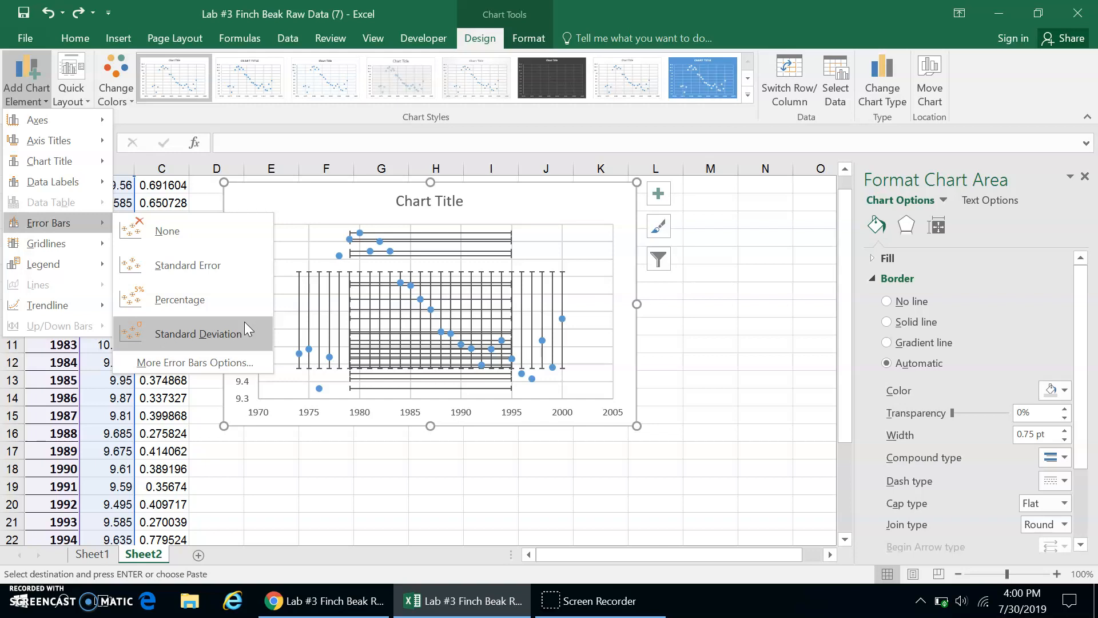
{"action": "left_click", "coordinate": [231, 366]}
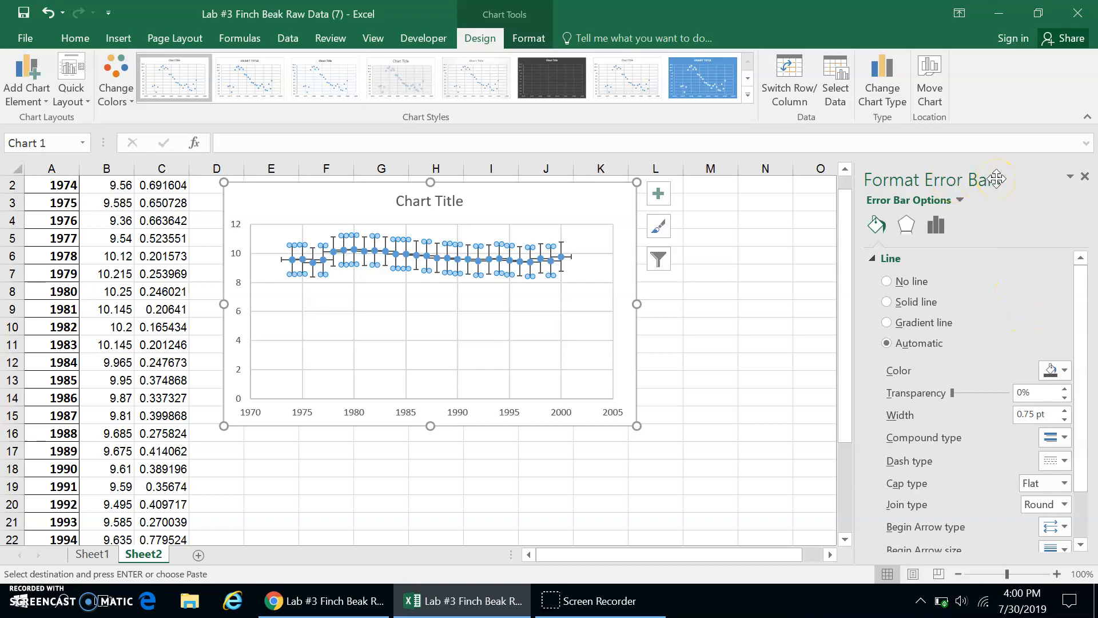
Step: Switch the error amount of the vertical error bars to Custom
{"action": "left_click", "coordinate": [907, 224]}
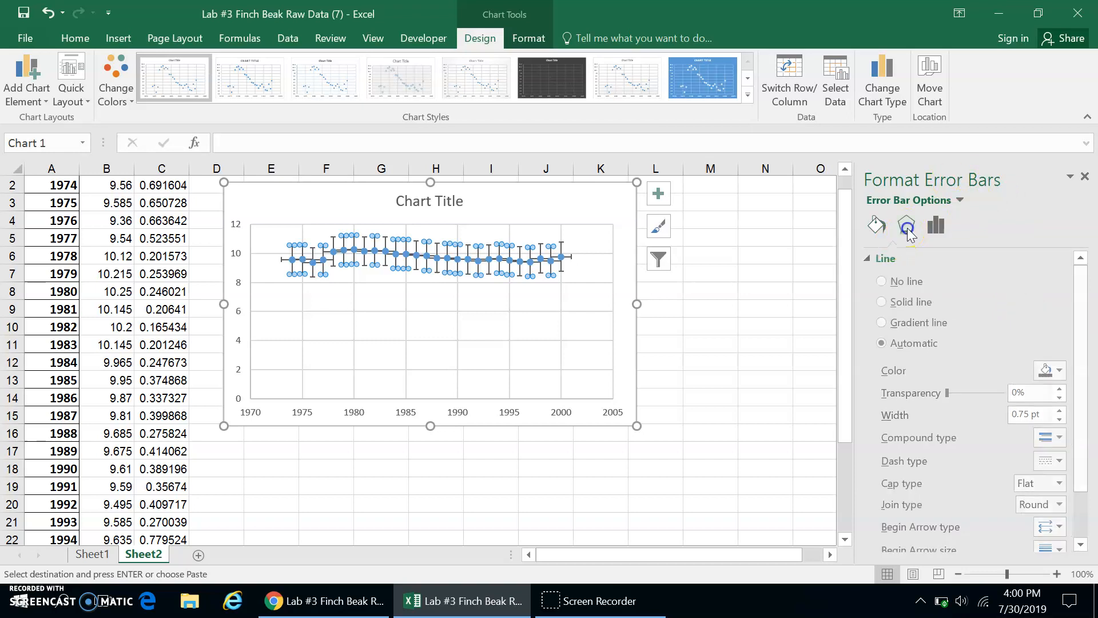
{"action": "left_click", "coordinate": [935, 229]}
{"action": "left_click", "coordinate": [907, 225]}
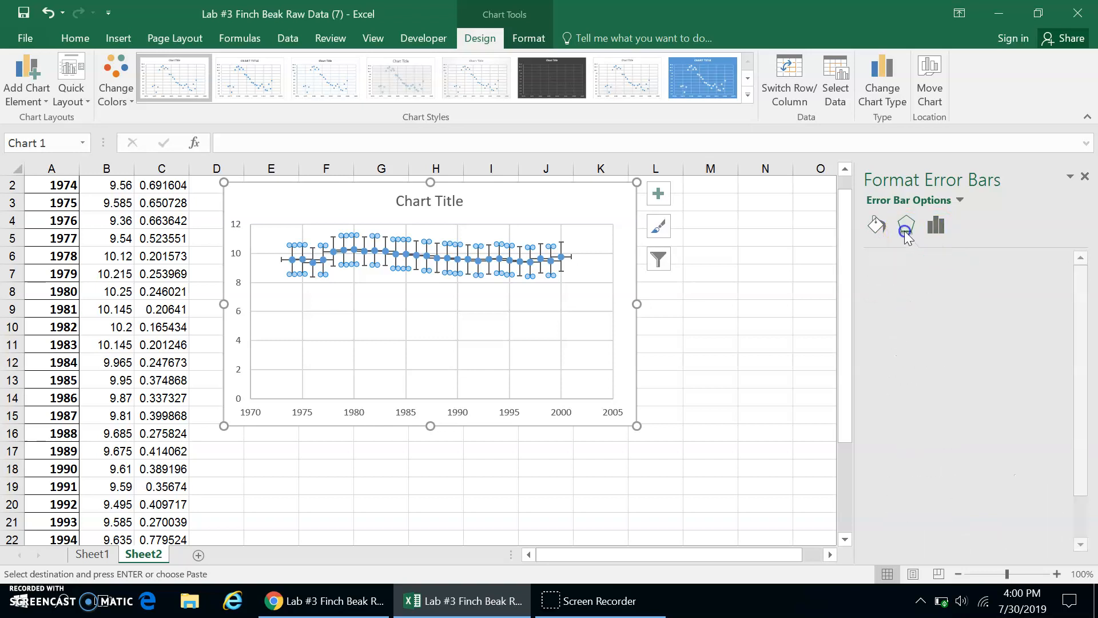
{"action": "left_click", "coordinate": [875, 228]}
{"action": "left_click", "coordinate": [936, 226]}
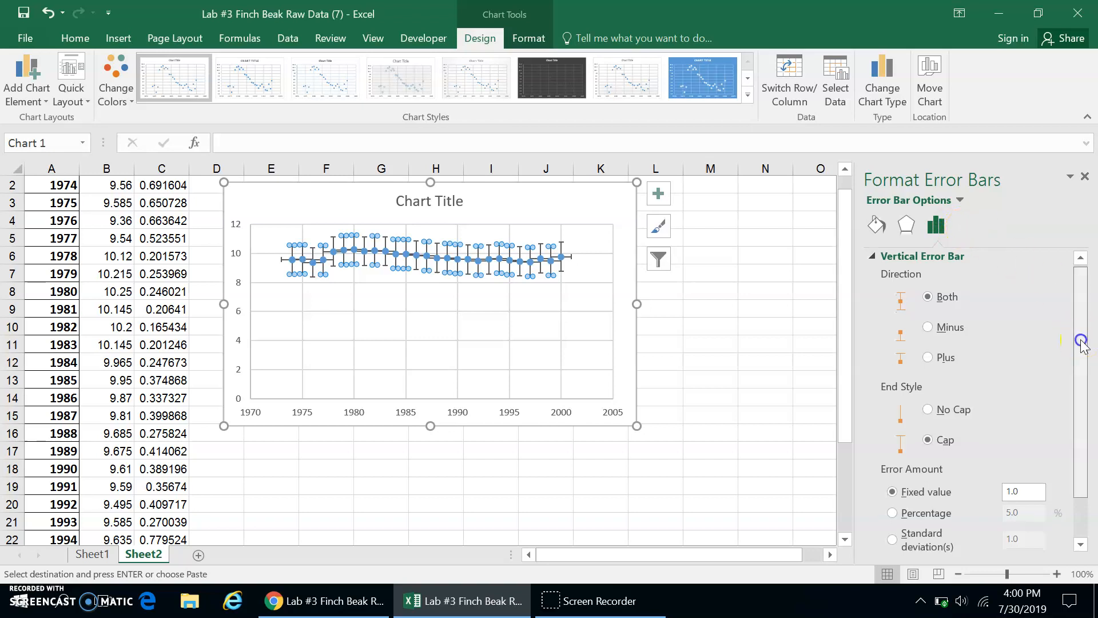
{"action": "left_click_drag", "start_coordinate": [1079, 343], "coordinate": [1093, 428]}
{"action": "left_click", "coordinate": [892, 538]}
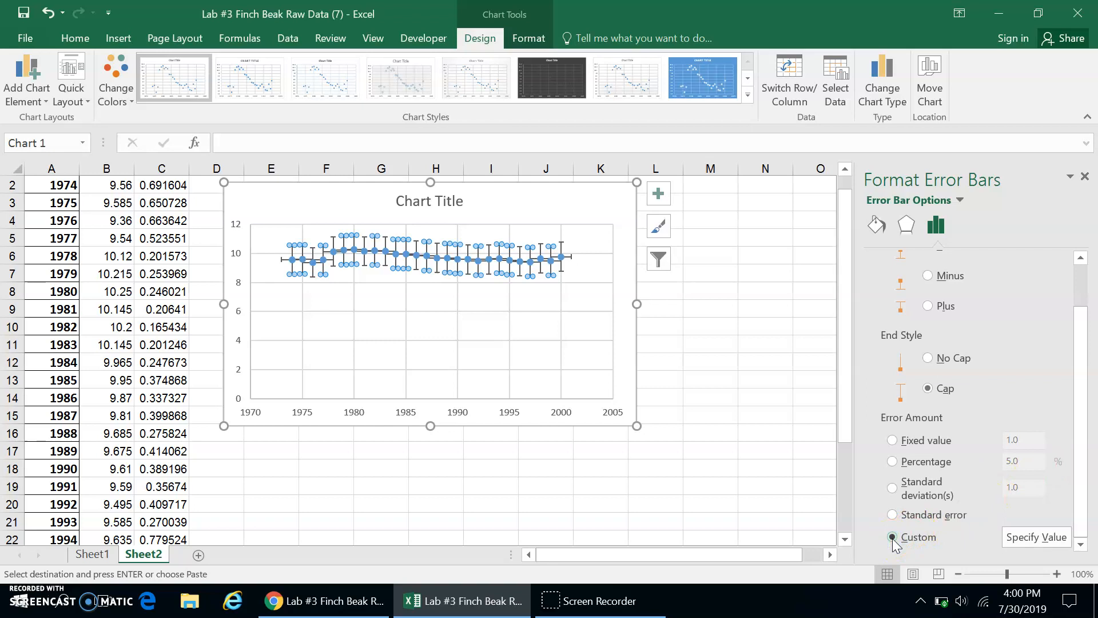
Step: Specify the SD values in C2:C28 of Sheet2 as the custom positive error value
{"action": "left_click", "coordinate": [958, 574]}
{"action": "left_click", "coordinate": [960, 573]}
{"action": "left_click", "coordinate": [960, 573]}
{"action": "left_click", "coordinate": [961, 574]}
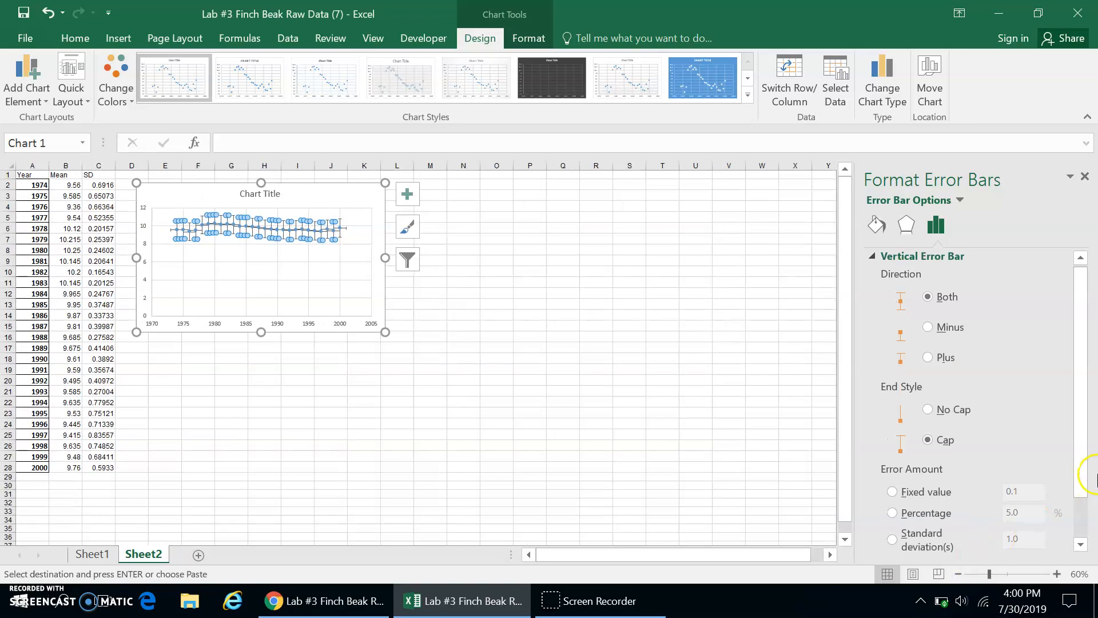
{"action": "left_click_drag", "start_coordinate": [1083, 491], "coordinate": [1075, 555]}
{"action": "left_click", "coordinate": [1040, 539]}
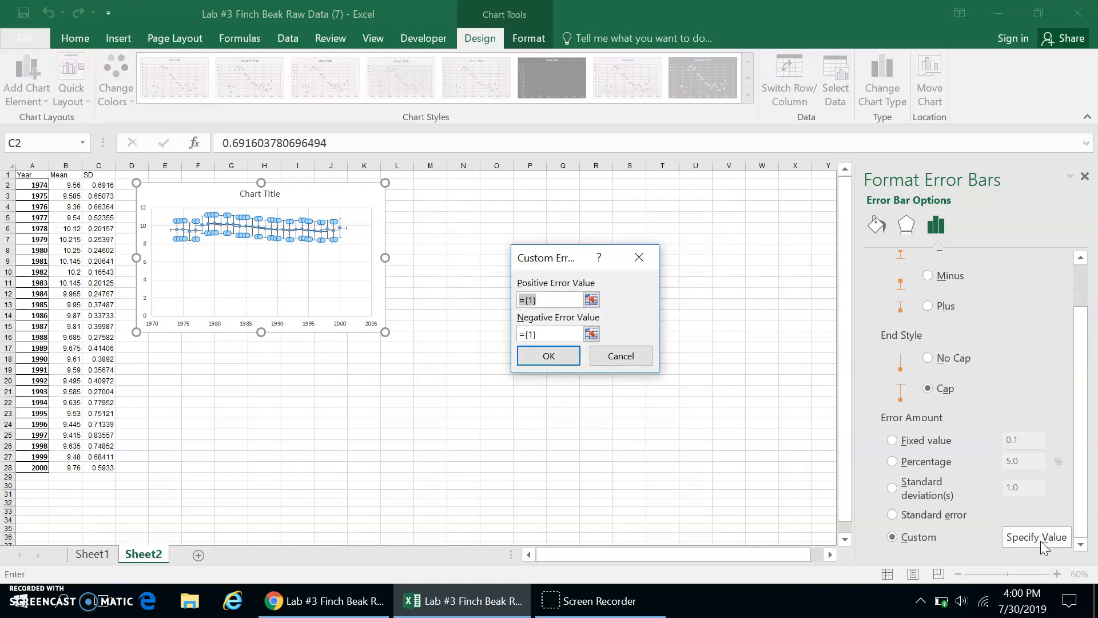
{"action": "key", "text": "BackSpace"}
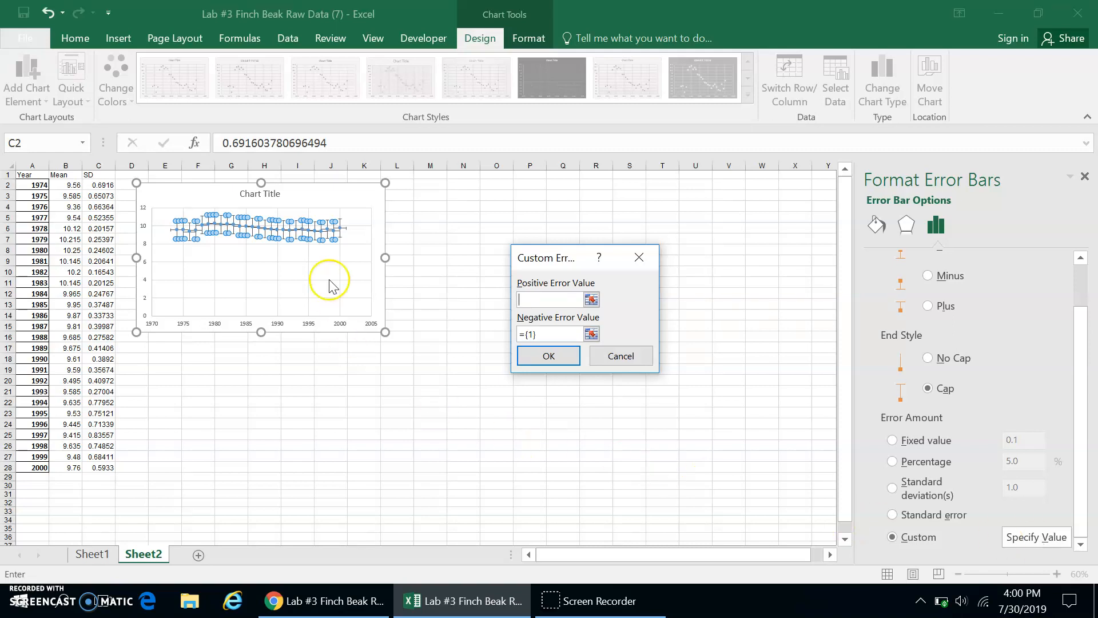
{"action": "left_click", "coordinate": [99, 181]}
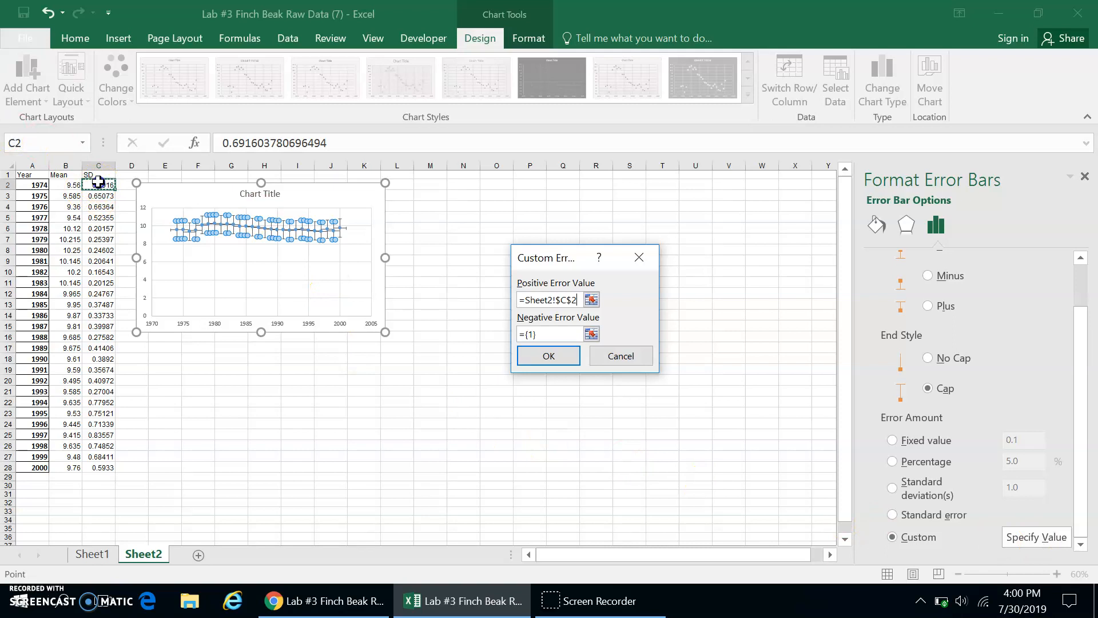
{"action": "left_click", "coordinate": [98, 472], "text": "shift"}
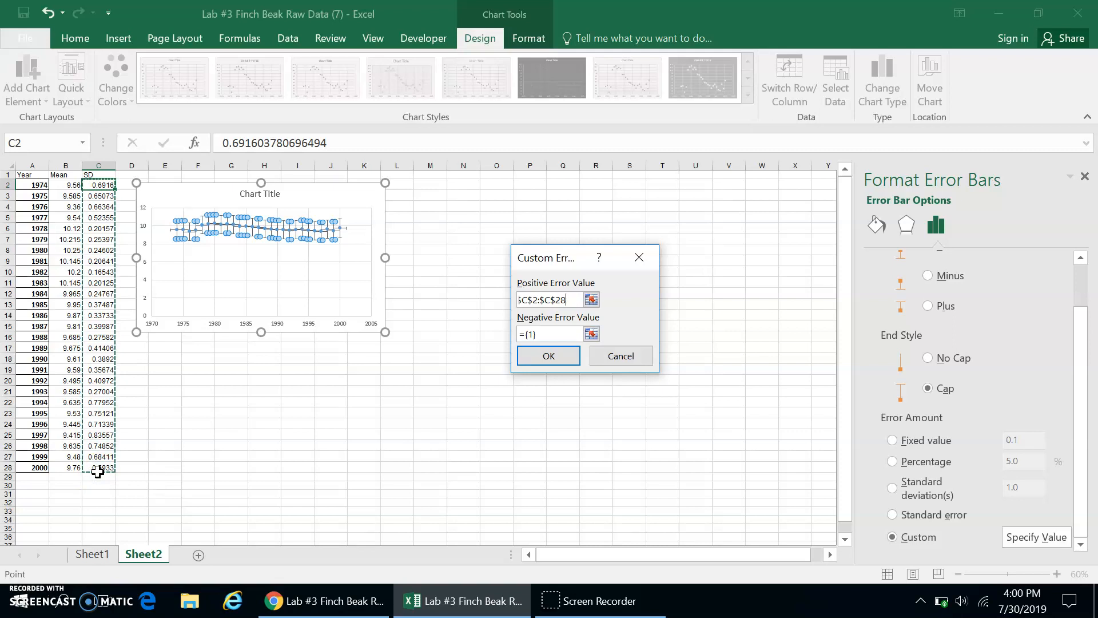
Step: Set the custom negative error value to the same SD range C2:C28 and apply both error values
{"action": "left_click", "coordinate": [552, 328]}
{"action": "left_click", "coordinate": [543, 332]}
{"action": "left_click", "coordinate": [541, 334]}
{"action": "left_click_drag", "start_coordinate": [541, 334], "coordinate": [522, 334]}
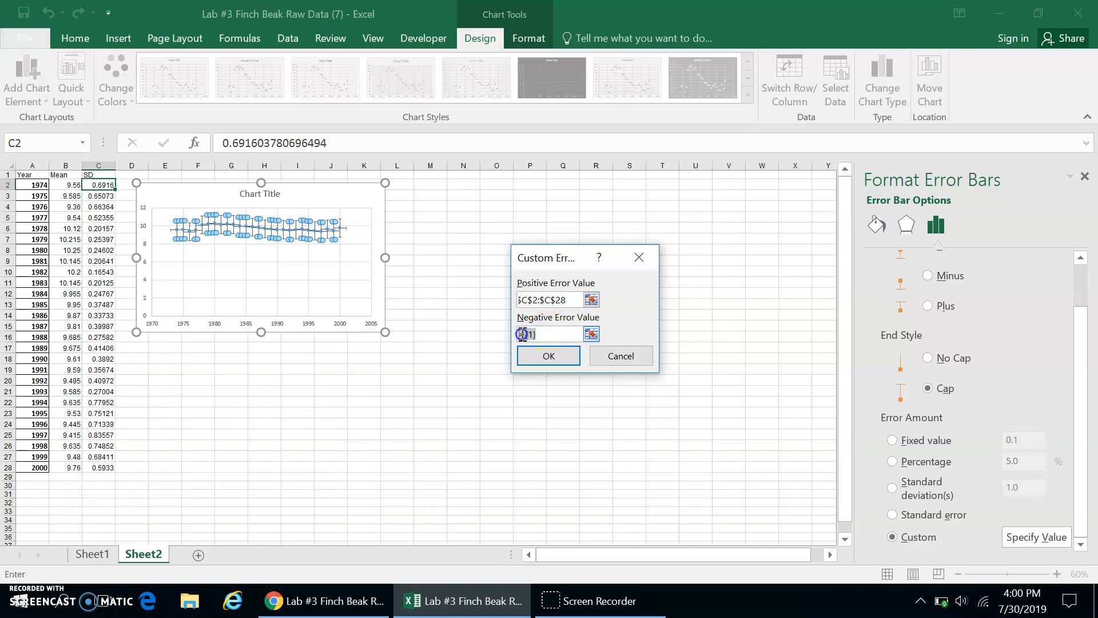
{"action": "key", "text": "BackSpace"}
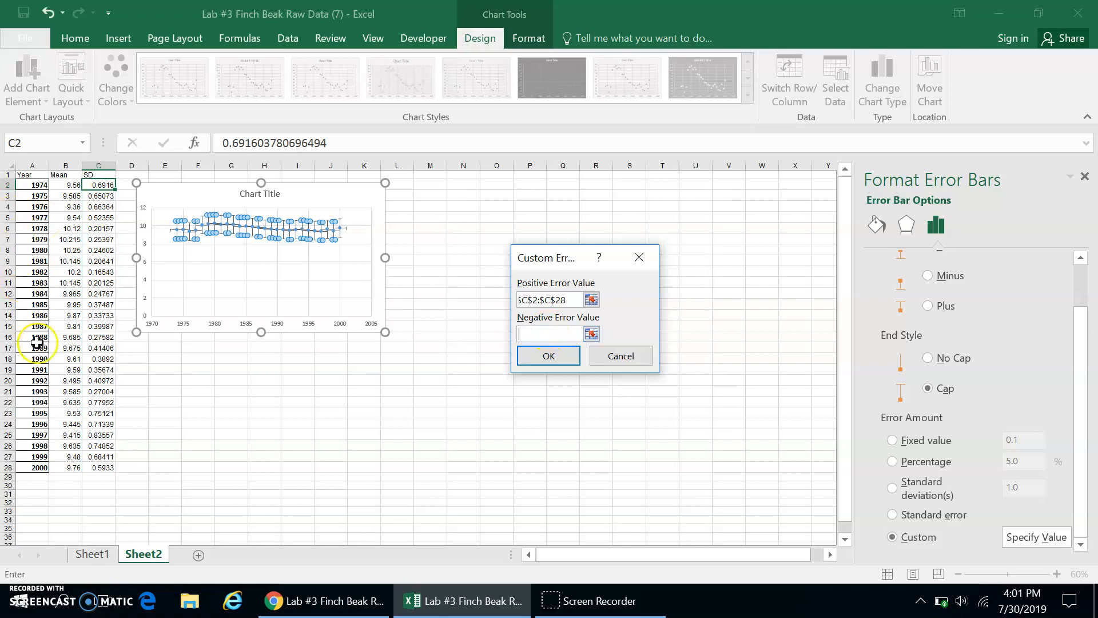
{"action": "left_click", "coordinate": [93, 466]}
{"action": "left_click", "coordinate": [104, 185], "text": "shift"}
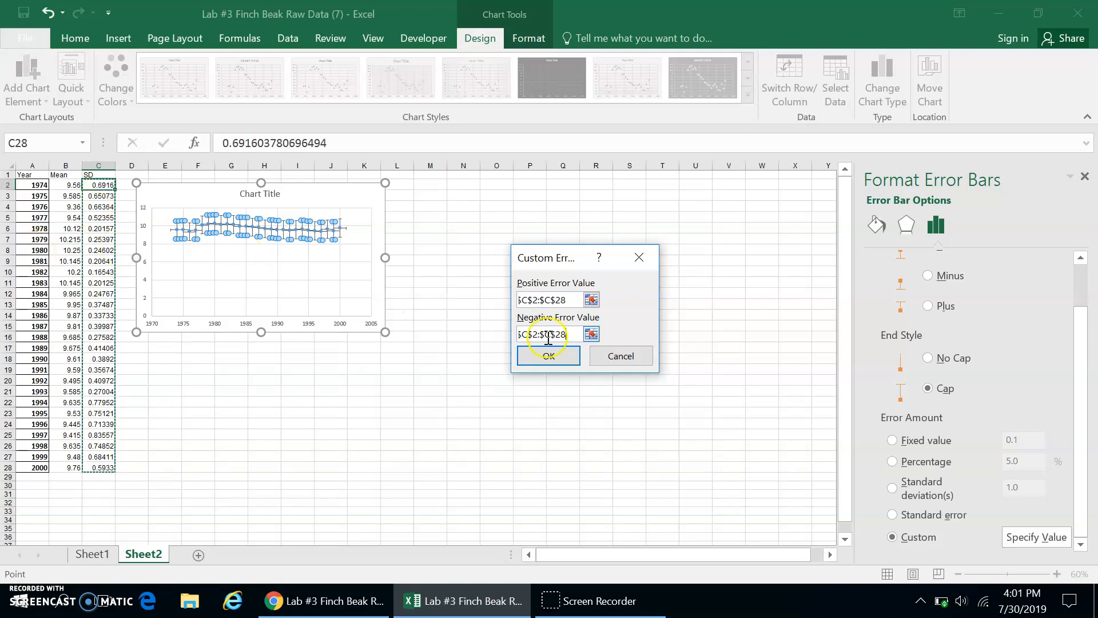
{"action": "left_click", "coordinate": [551, 356]}
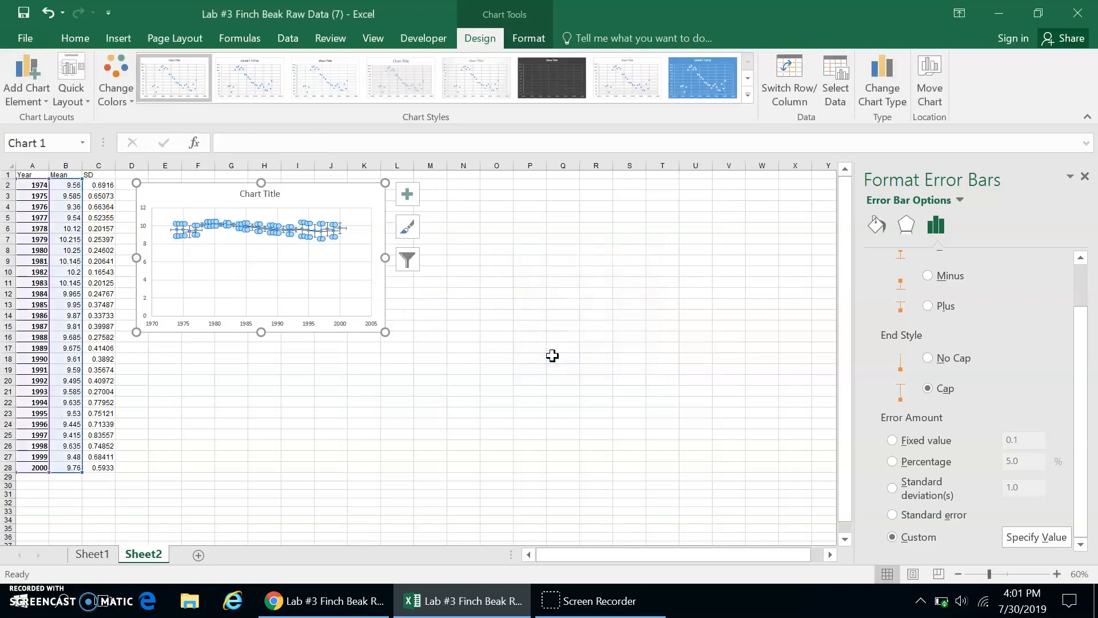
Step: Delete the horizontal error bars from the scatter chart
{"action": "left_click", "coordinate": [1056, 573]}
{"action": "left_click", "coordinate": [1056, 573]}
{"action": "left_click", "coordinate": [1056, 573]}
{"action": "left_click", "coordinate": [1056, 573]}
{"action": "left_click", "coordinate": [1057, 574]}
{"action": "left_click", "coordinate": [1056, 574]}
{"action": "left_click", "coordinate": [1056, 574]}
{"action": "left_click", "coordinate": [1057, 574]}
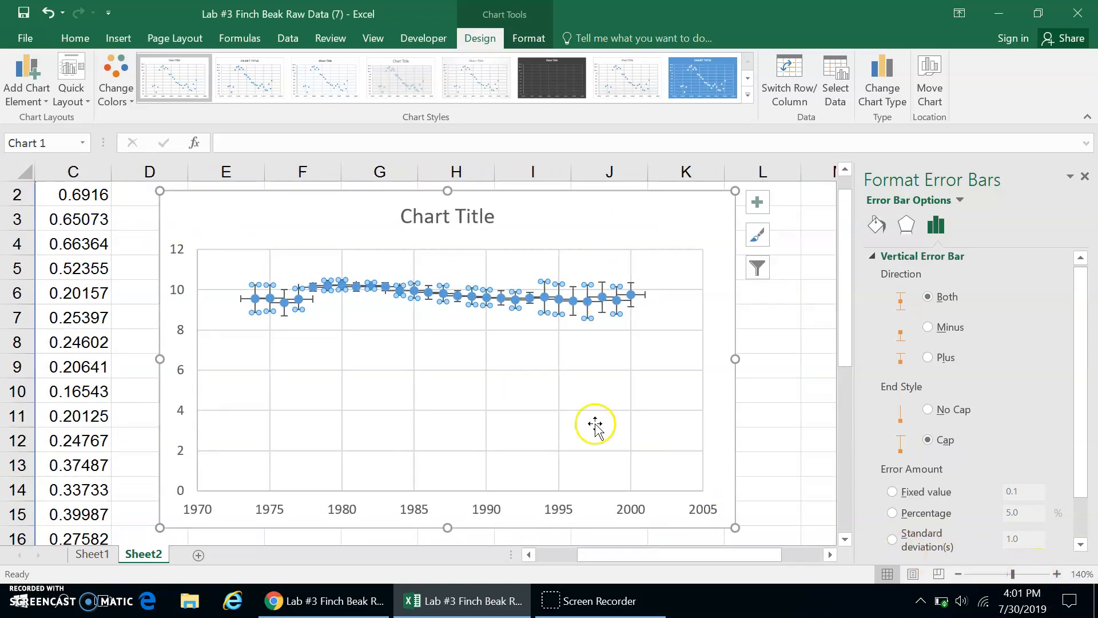
{"action": "left_click", "coordinate": [241, 298]}
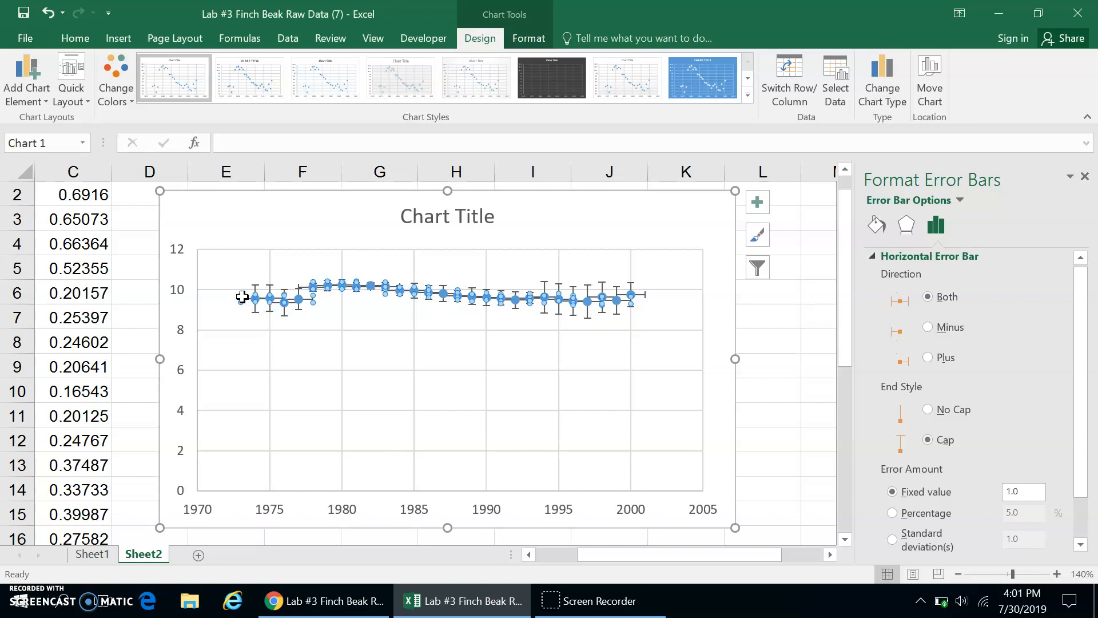
{"action": "key", "text": "Delete"}
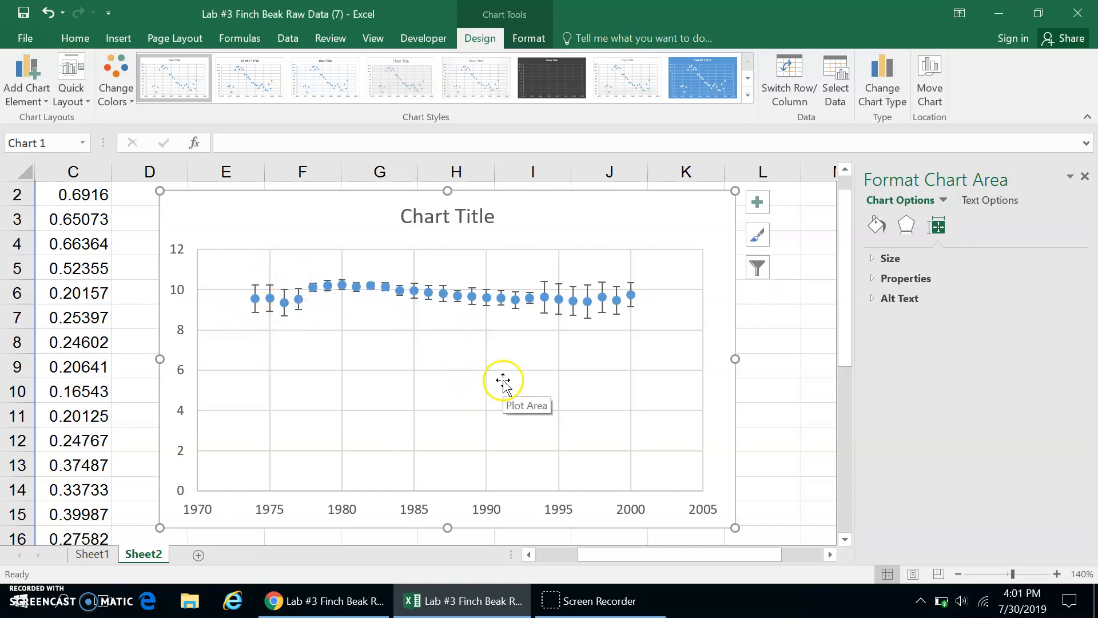
Step: Set the minimum bound of the chart's vertical axis to 8
{"action": "left_click", "coordinate": [958, 574]}
{"action": "left_click", "coordinate": [958, 575]}
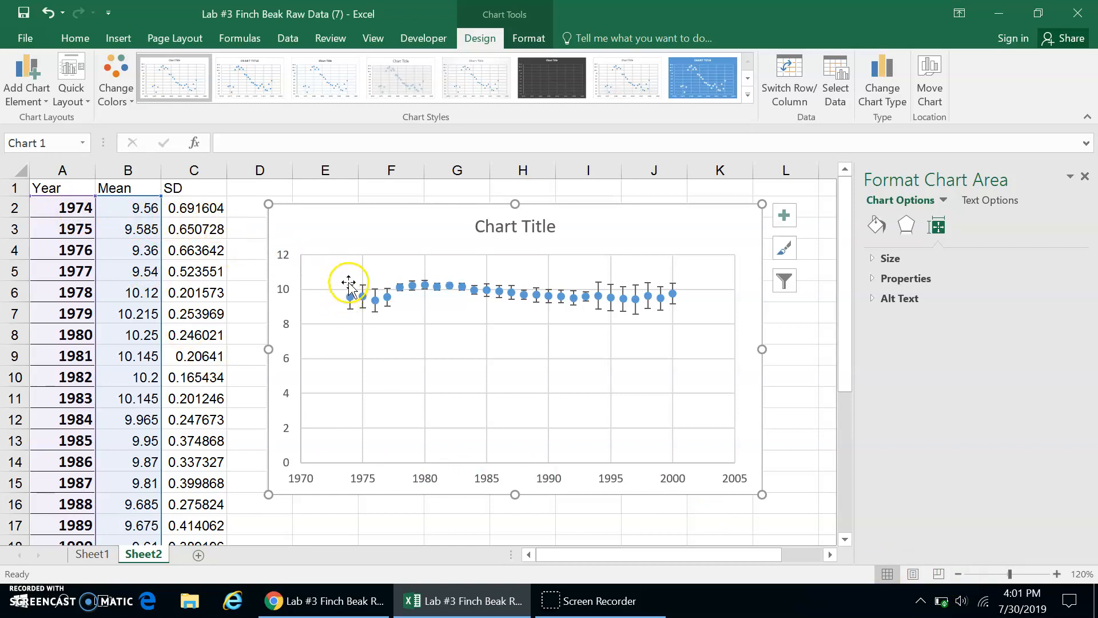
{"action": "mouse_move", "coordinate": [351, 301]}
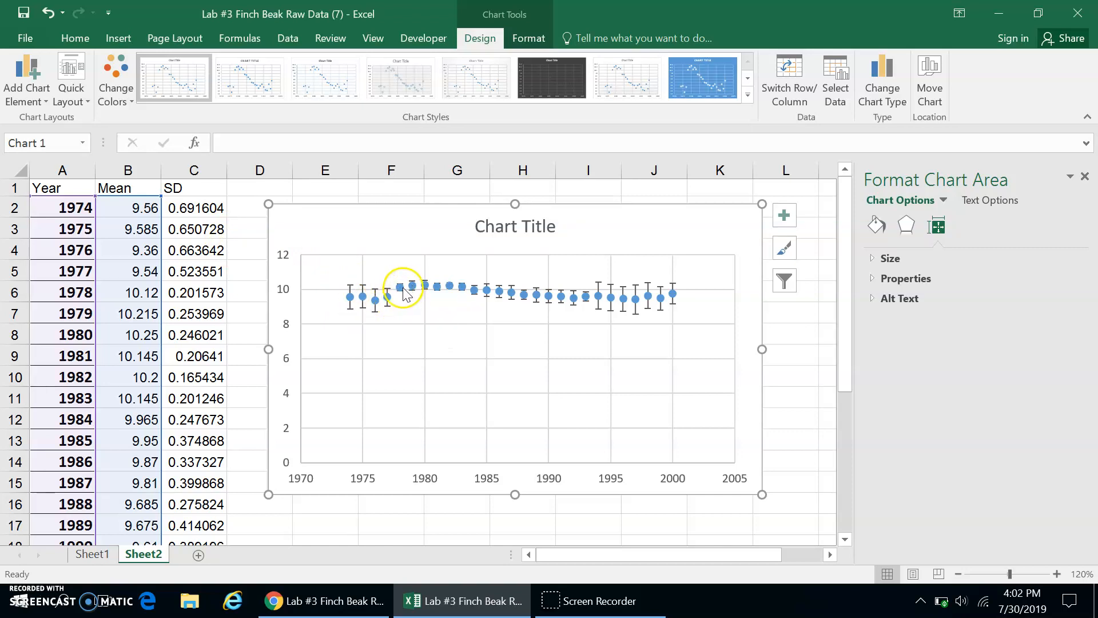
{"action": "mouse_move", "coordinate": [401, 294]}
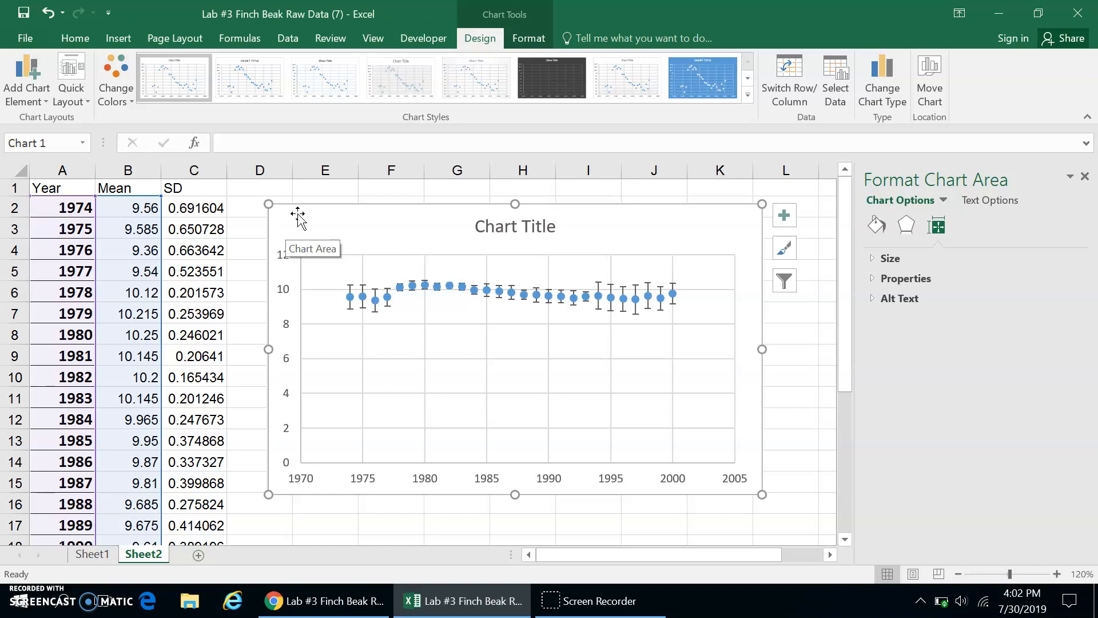
{"action": "left_click", "coordinate": [290, 291]}
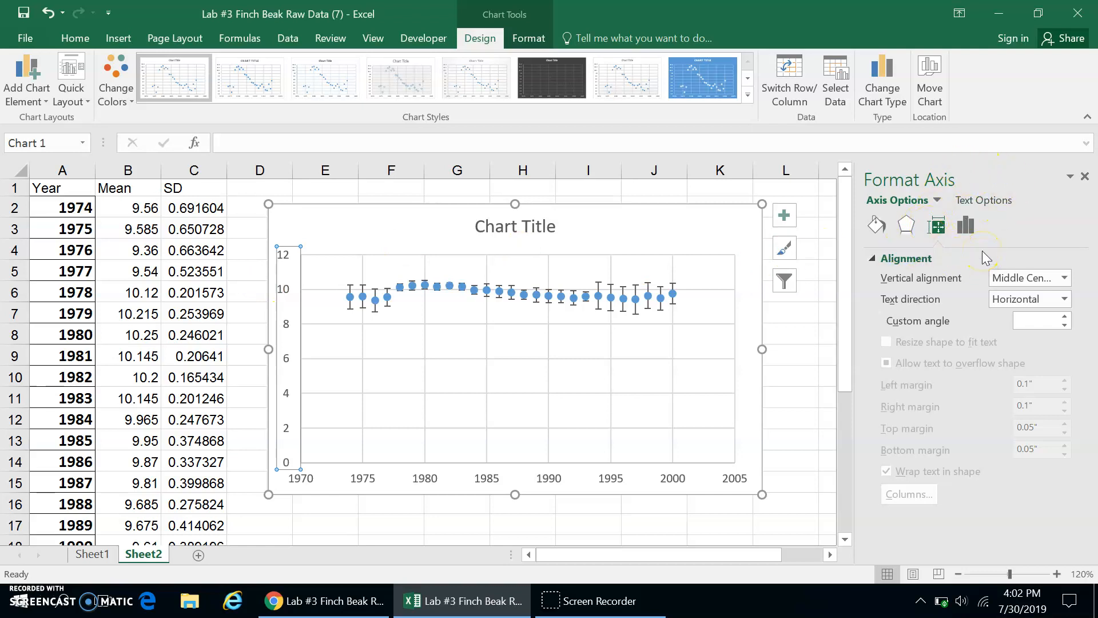
{"action": "left_click", "coordinate": [962, 229]}
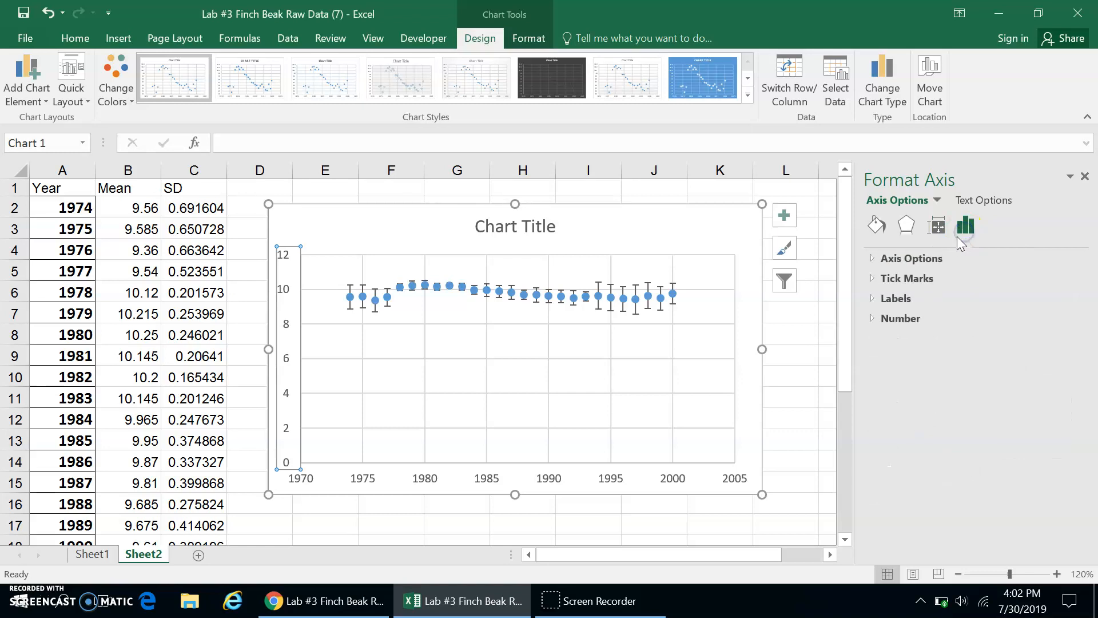
{"action": "left_click", "coordinate": [905, 227]}
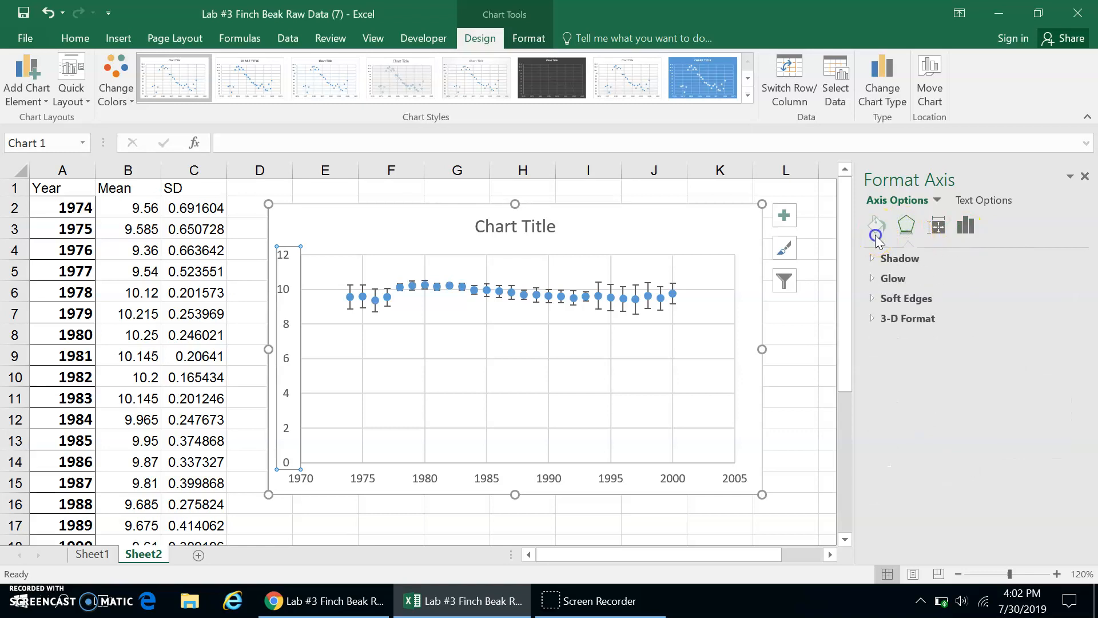
{"action": "left_click", "coordinate": [875, 234]}
{"action": "left_click", "coordinate": [965, 228]}
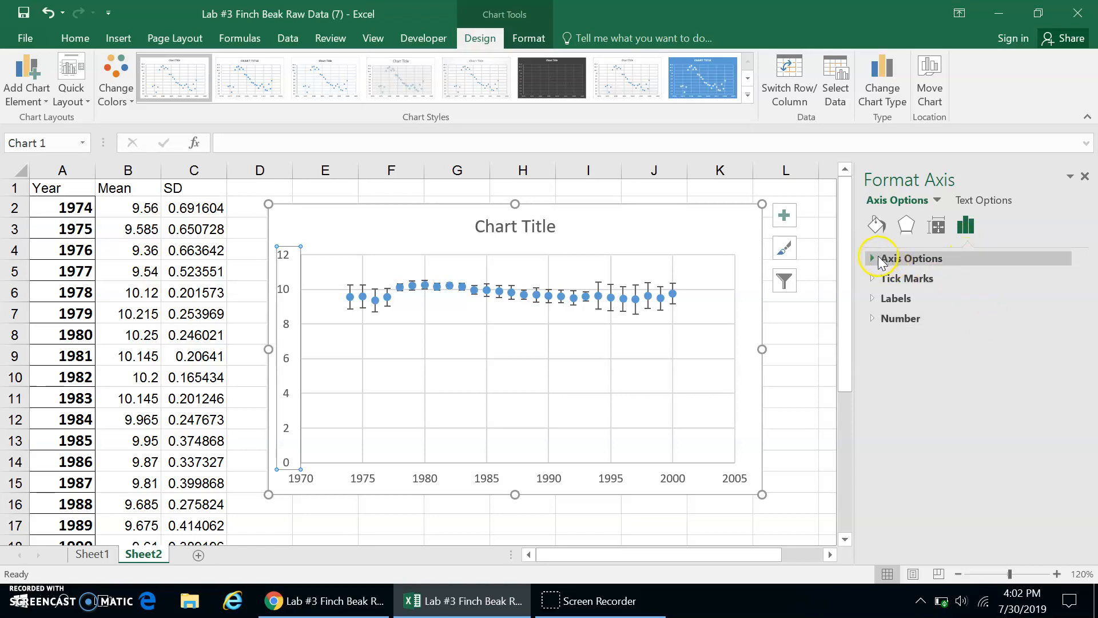
{"action": "left_click", "coordinate": [873, 259]}
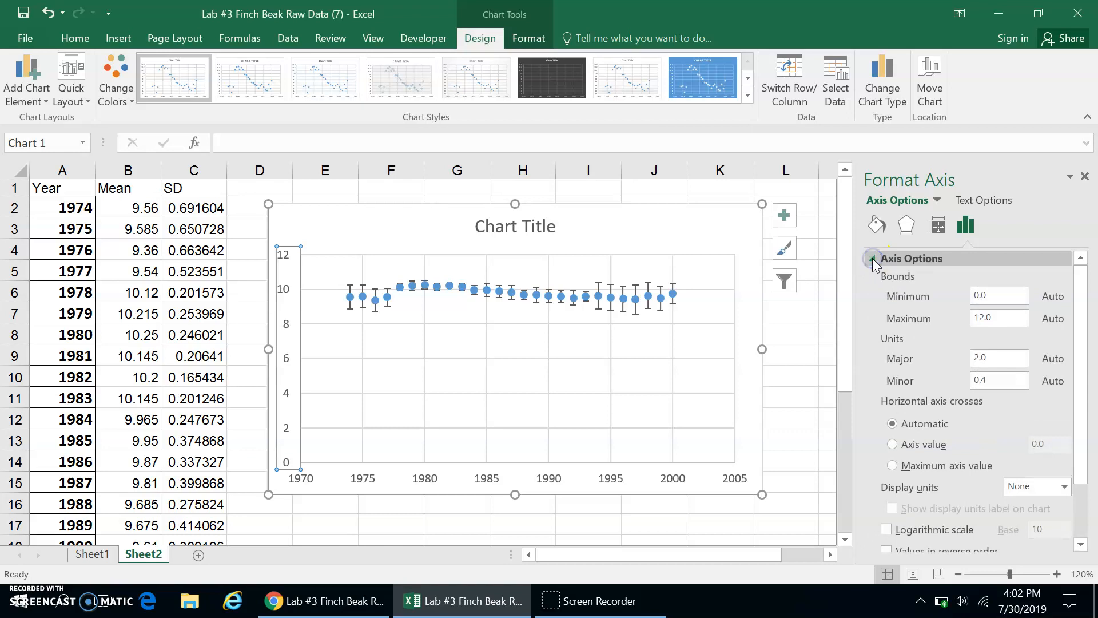
{"action": "left_click", "coordinate": [977, 295]}
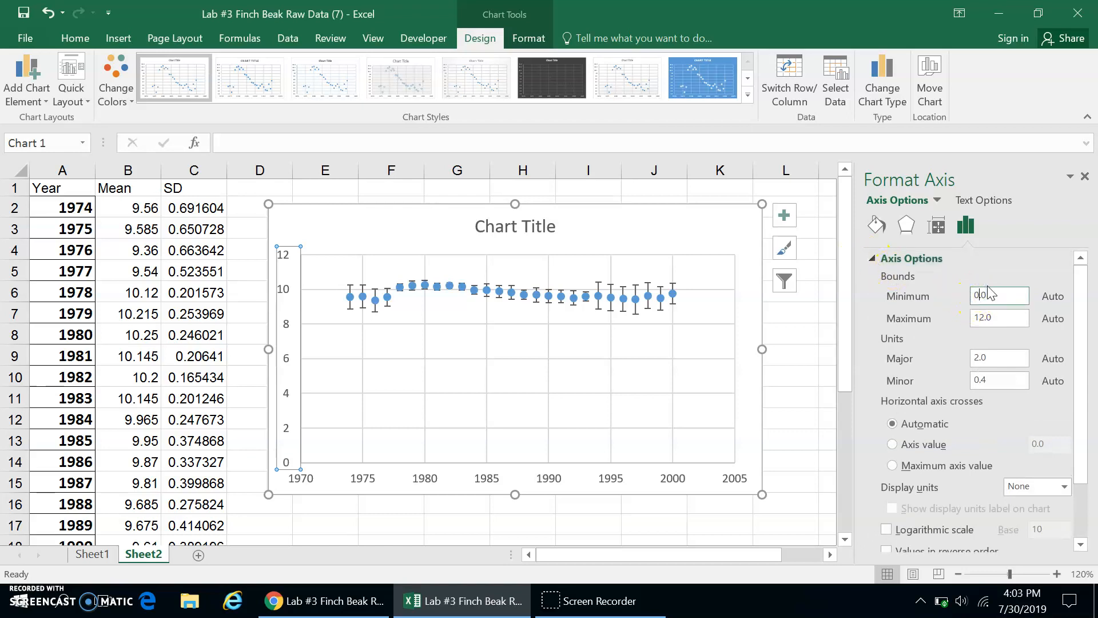
{"action": "key", "text": "BackSpace"}
{"action": "type", "text": "8"}
{"action": "key", "text": "Return"}
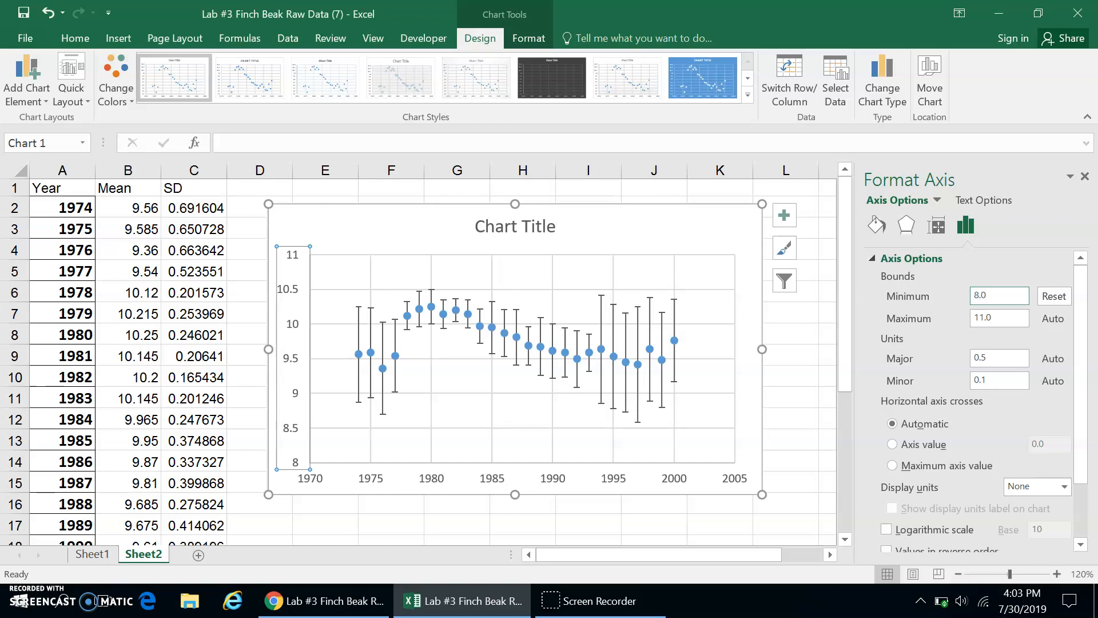
{"action": "left_click", "coordinate": [500, 226]}
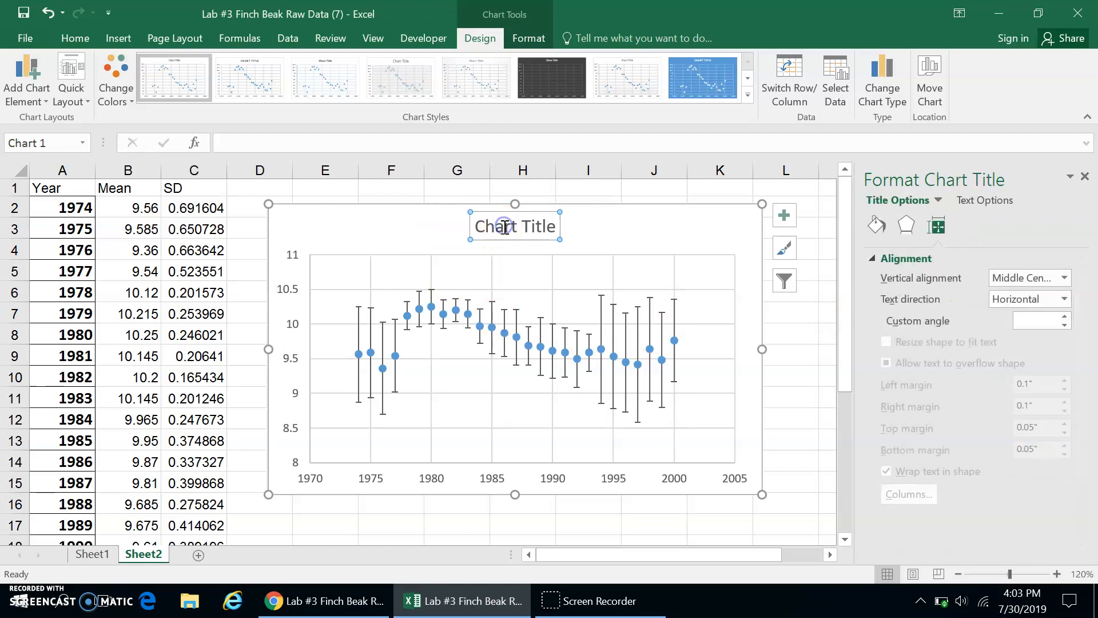
{"action": "double_click", "coordinate": [505, 227]}
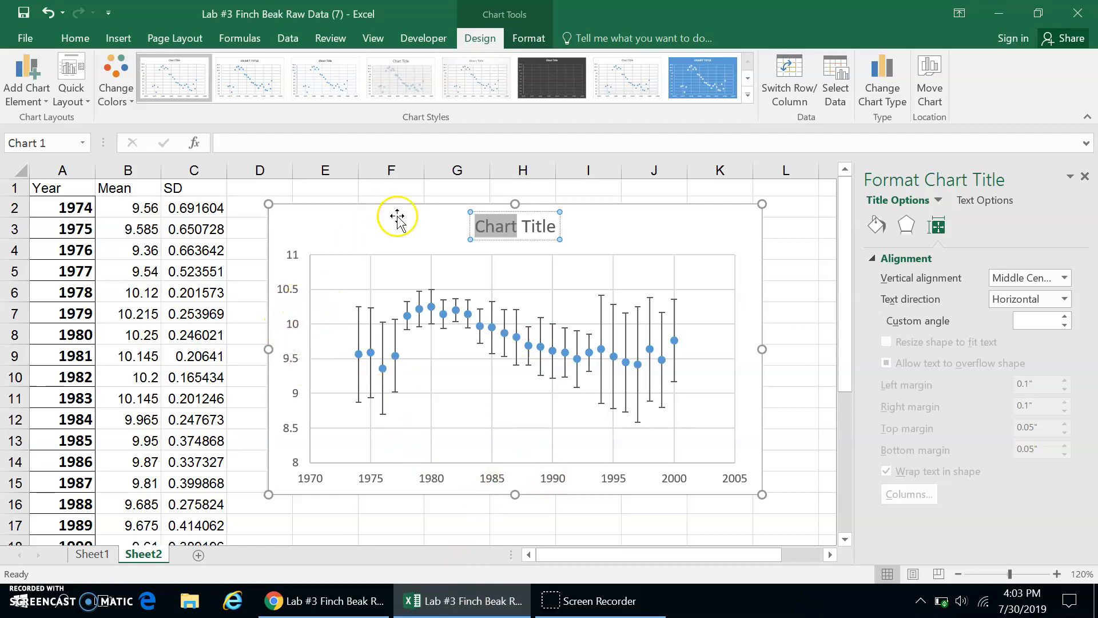
Step: Add primary horizontal and primary vertical axis titles to the scatter chart
{"action": "left_click", "coordinate": [45, 101]}
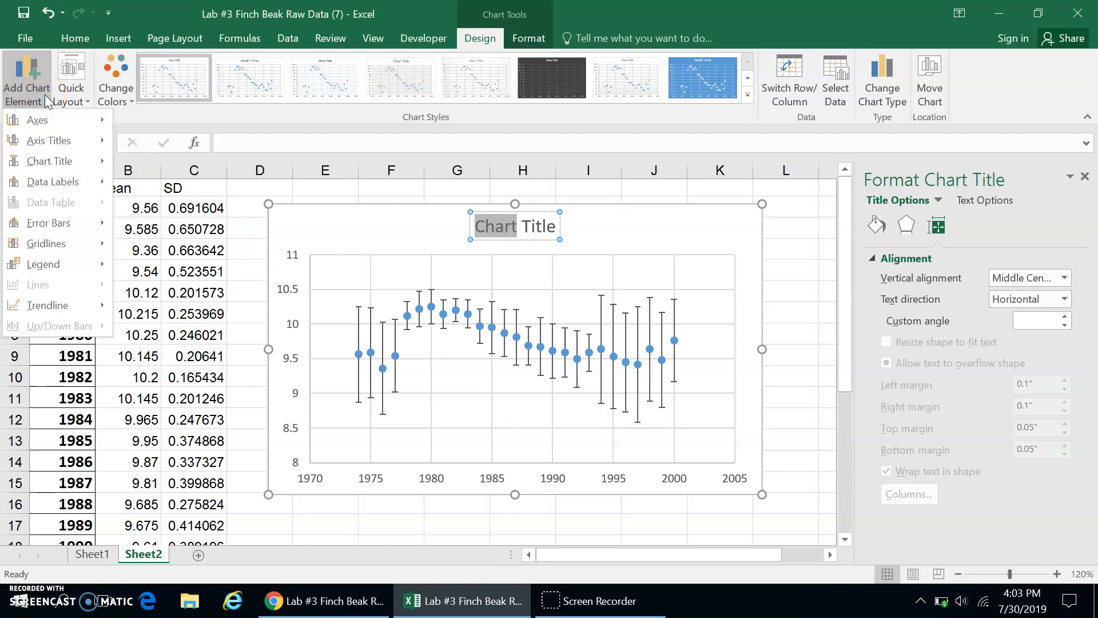
{"action": "left_click", "coordinate": [53, 141]}
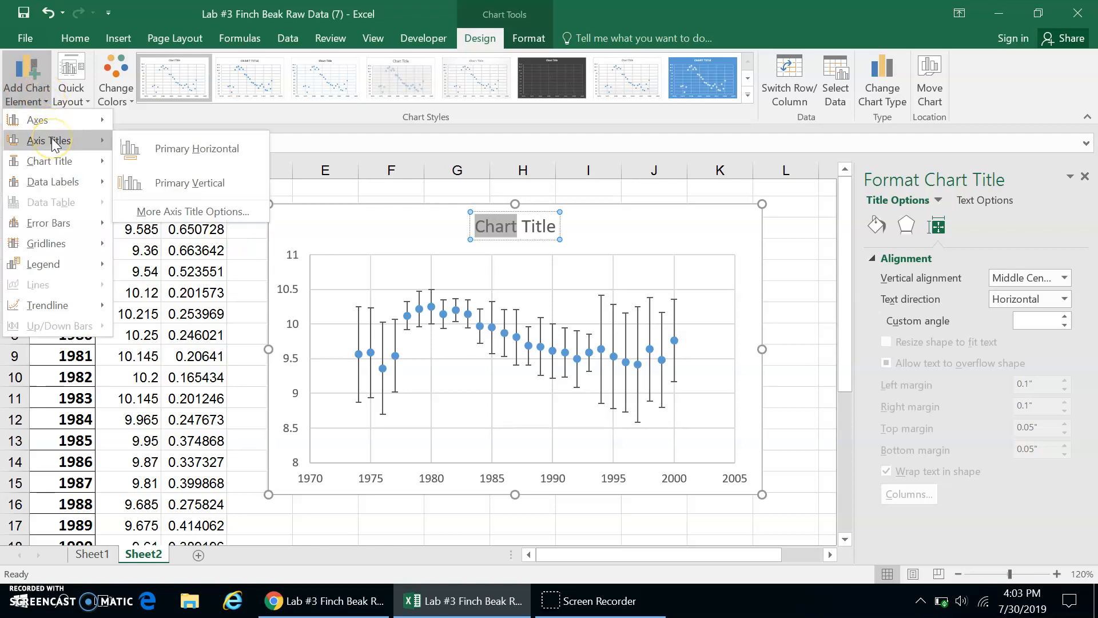
{"action": "left_click", "coordinate": [166, 149]}
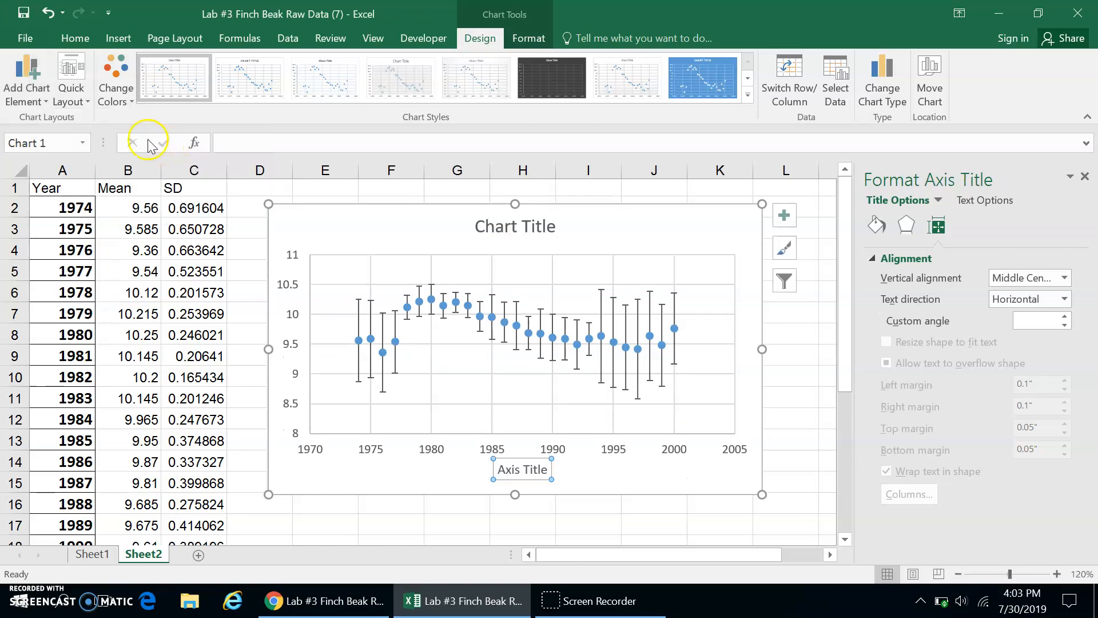
{"action": "left_click", "coordinate": [46, 91]}
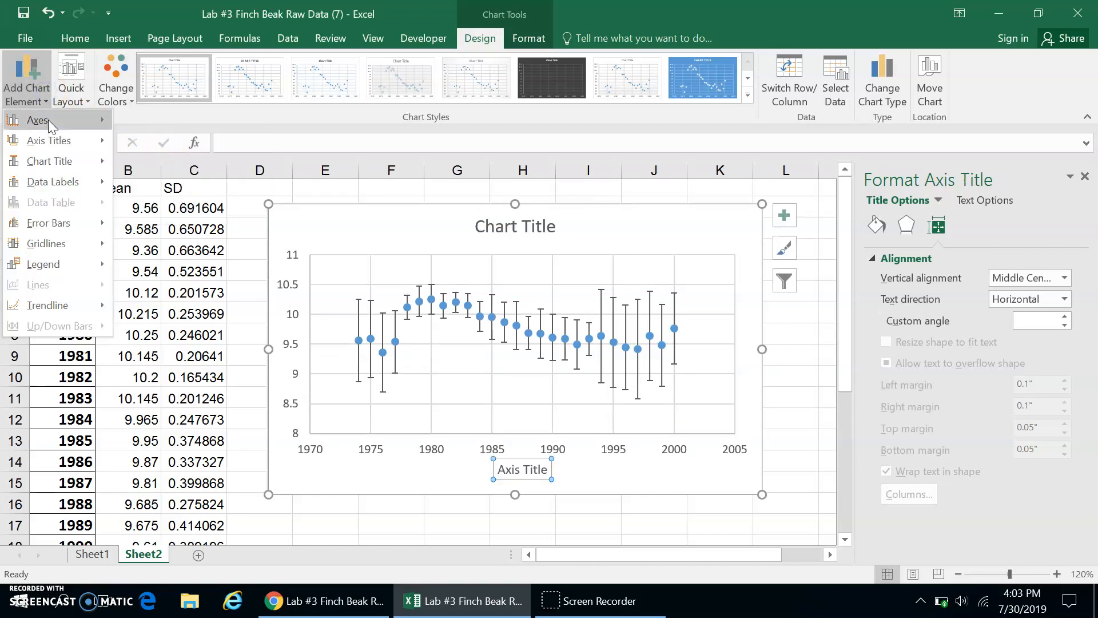
{"action": "mouse_move", "coordinate": [56, 140]}
{"action": "left_click", "coordinate": [152, 180]}
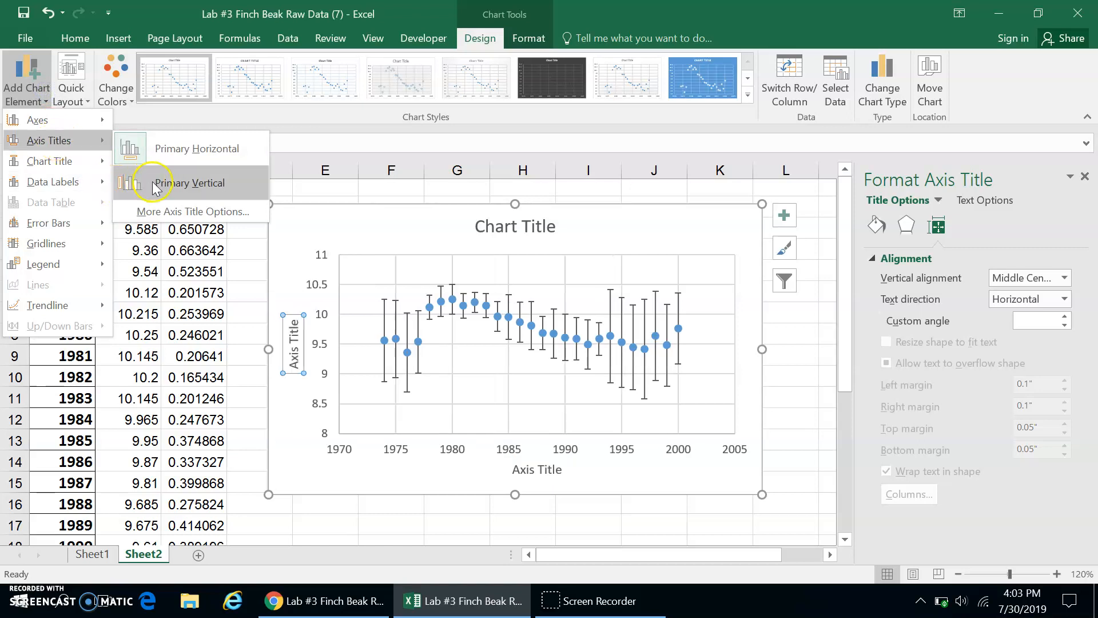
Step: Replace the placeholder text of the horizontal axis title with "Year"
{"action": "left_click", "coordinate": [531, 469]}
{"action": "double_click", "coordinate": [531, 469]}
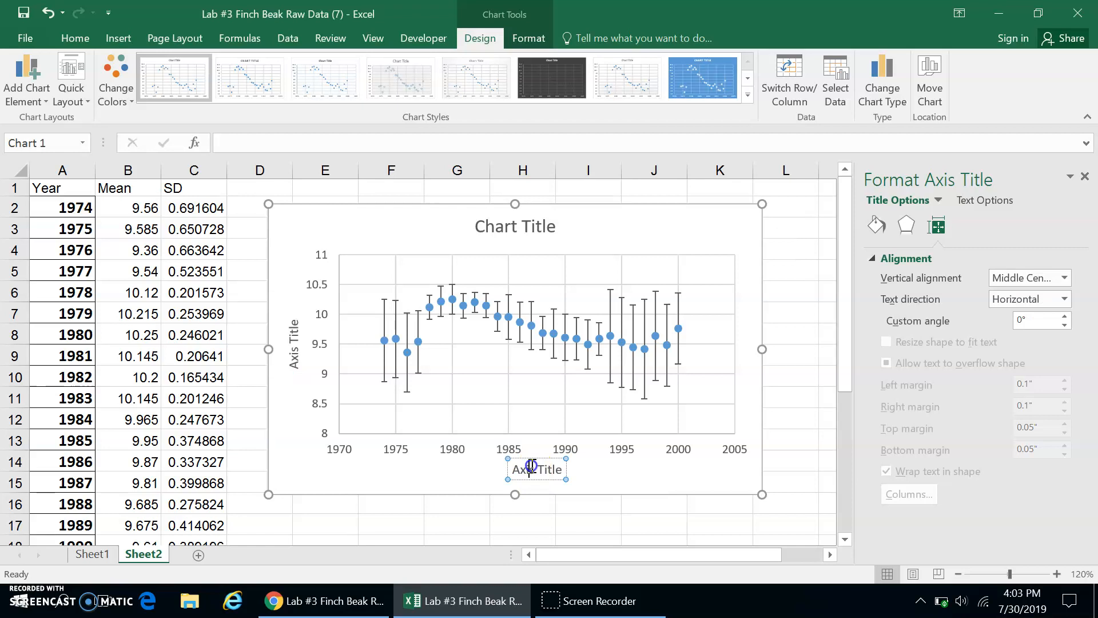
{"action": "key", "text": "BackSpace"}
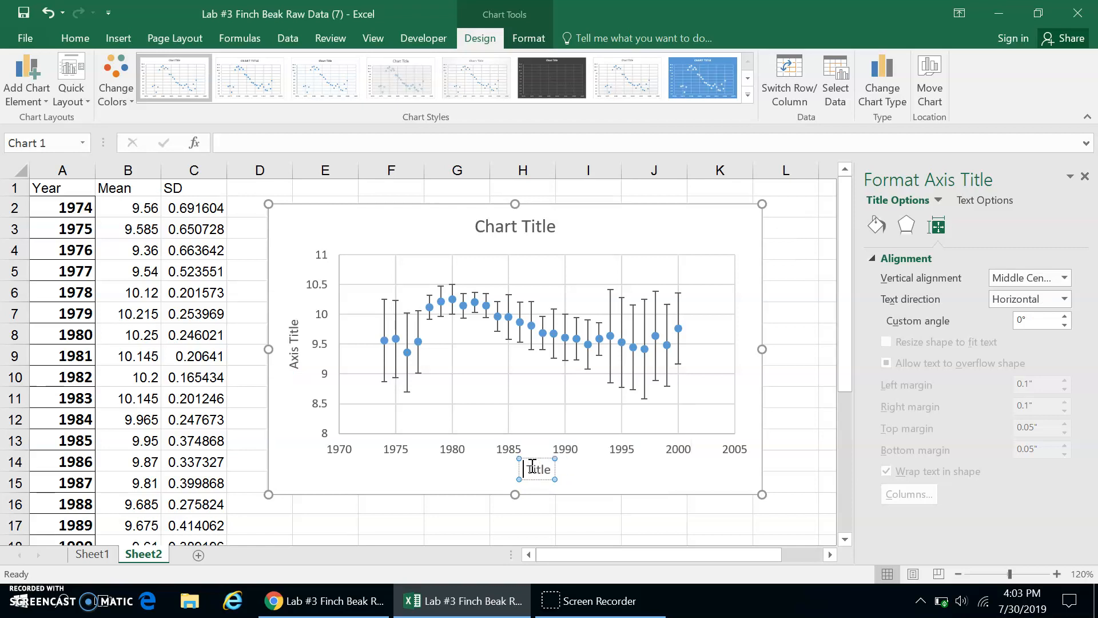
{"action": "key", "text": "End"}
{"action": "key", "text": "BackSpace"}
{"action": "key", "text": "BackSpace"}
{"action": "key", "text": "BackSpace"}
{"action": "key", "text": "BackSpace"}
{"action": "key", "text": "BackSpace"}
{"action": "type", "text": "Year"}
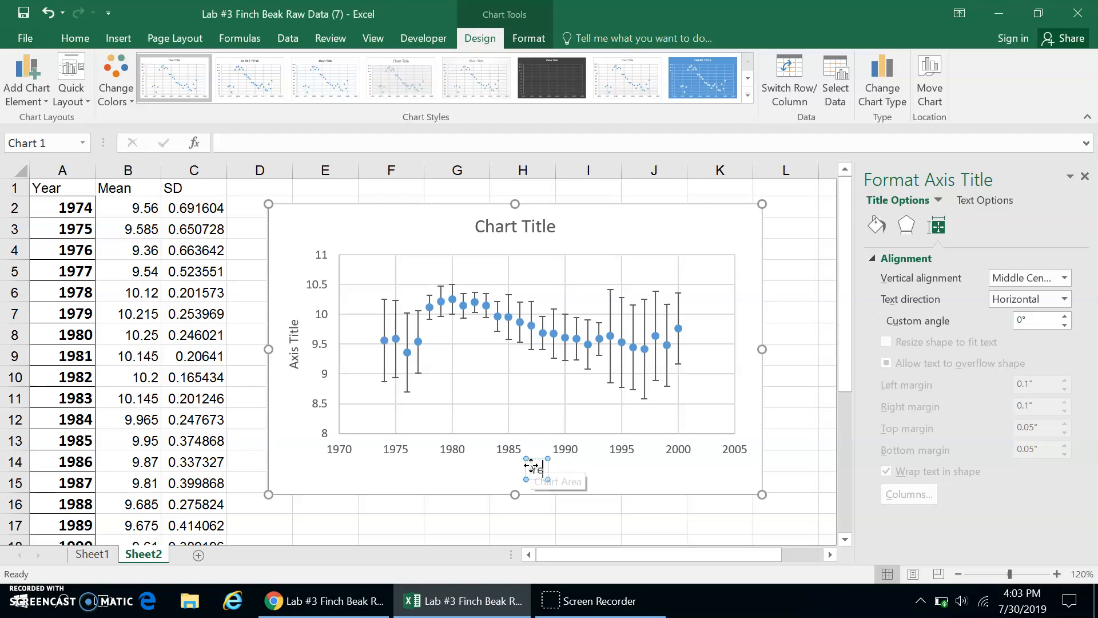